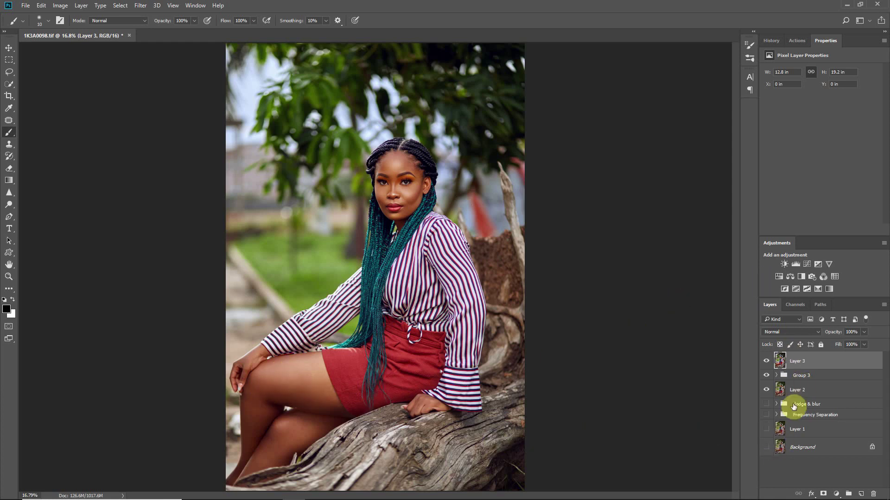
Compare the edit with the original Background layer, and create a new document from the latest Group Layers history state
left_click(766, 448, "alt")
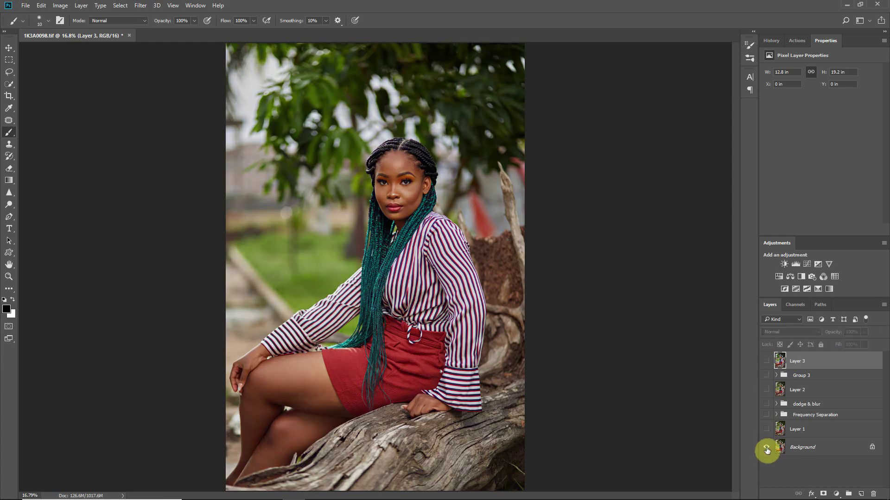
left_click(766, 449, "alt")
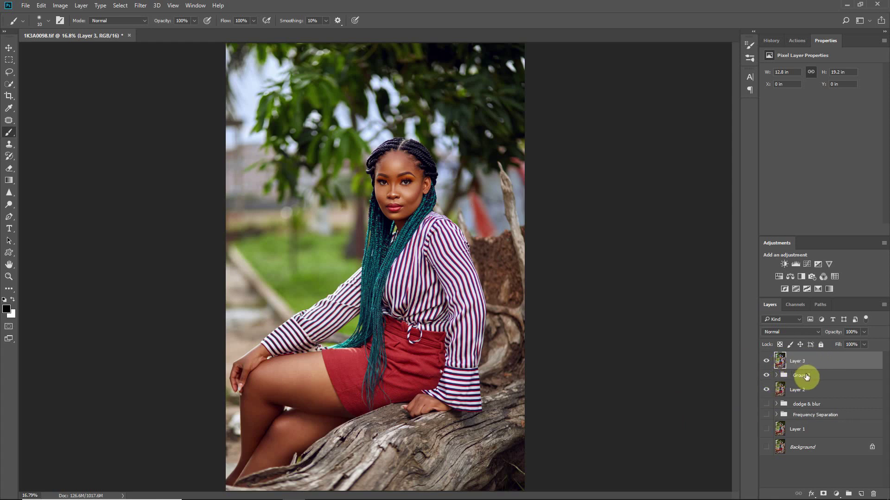
left_click(774, 42)
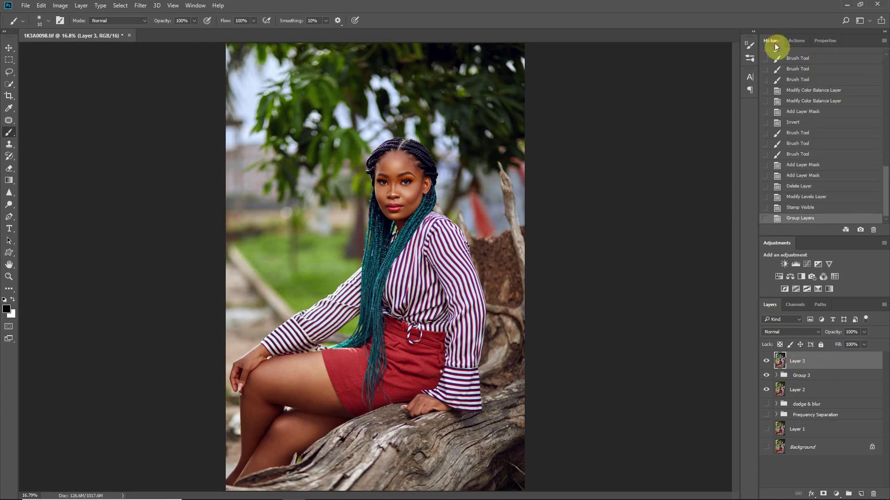
left_click(844, 232)
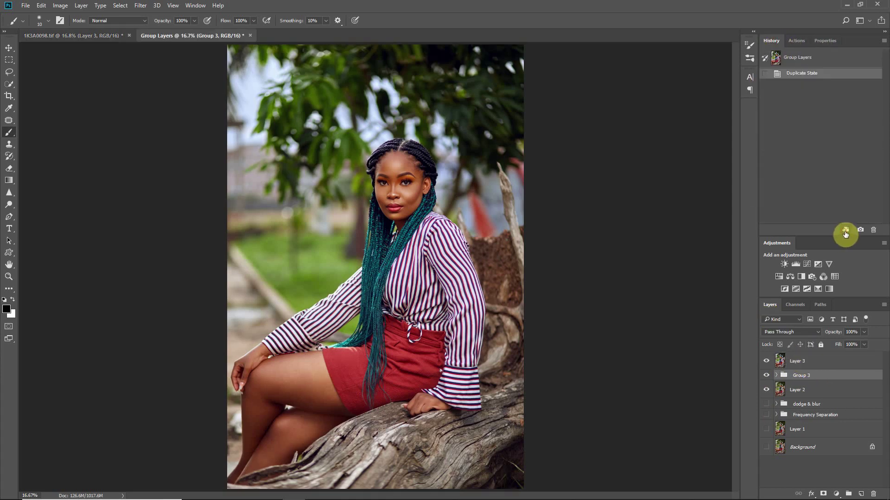
left_click(250, 35)
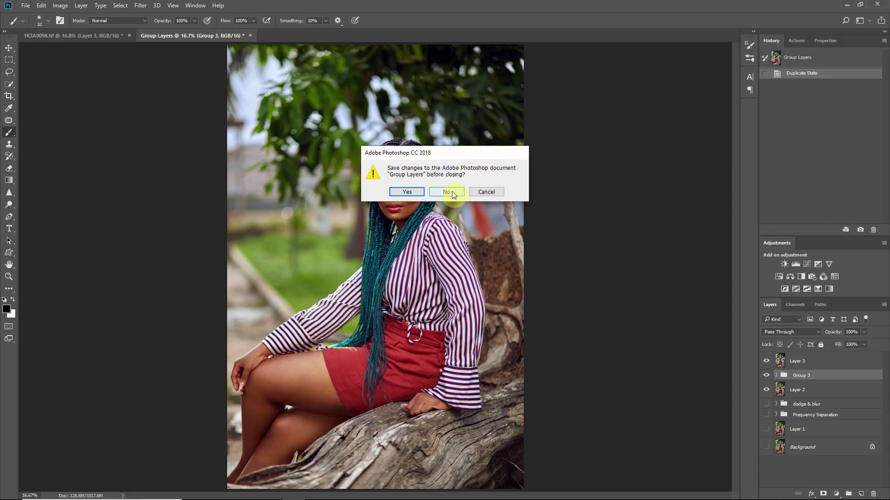
left_click(485, 192)
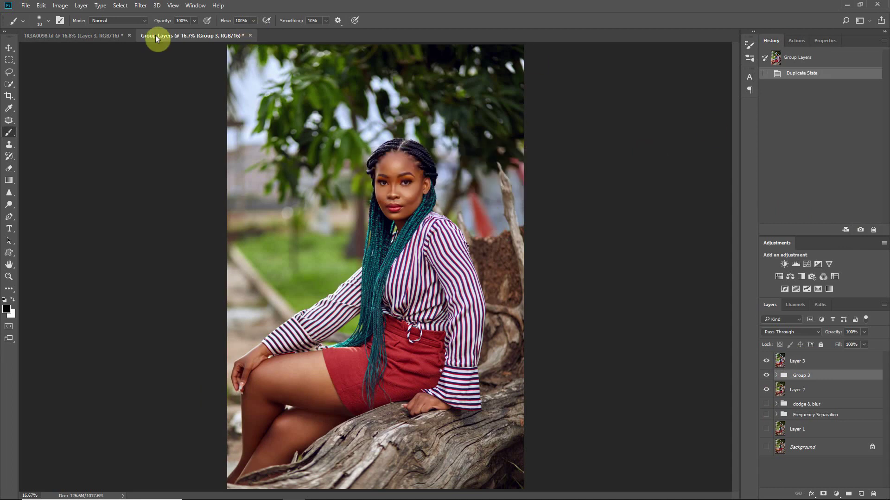
Delete all layers and groups from Group 3 down to Layer 1, and show the Background beneath Layer 3
left_click(819, 440, "shift")
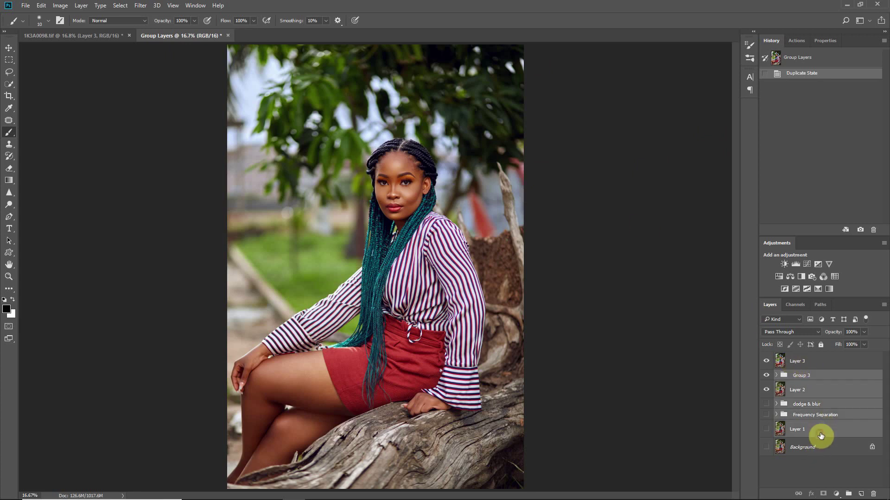
key("Delete")
left_click(810, 366)
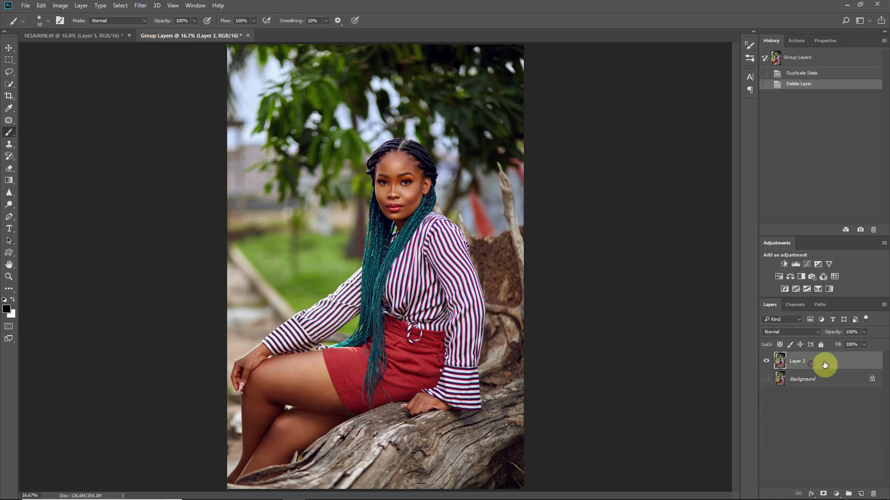
left_click(766, 379)
left_click(765, 362)
left_click(765, 362)
Duplicate Layer 3 and desaturate the copy
key("ctrl+j")
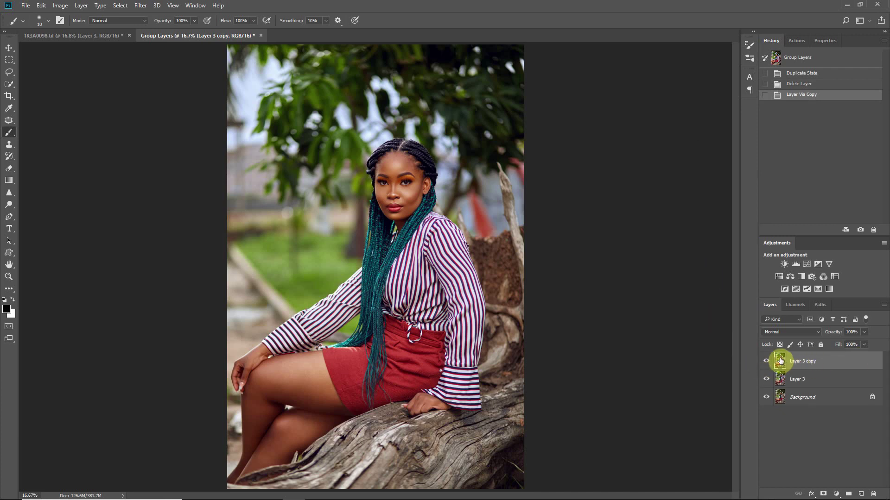
left_click(61, 6)
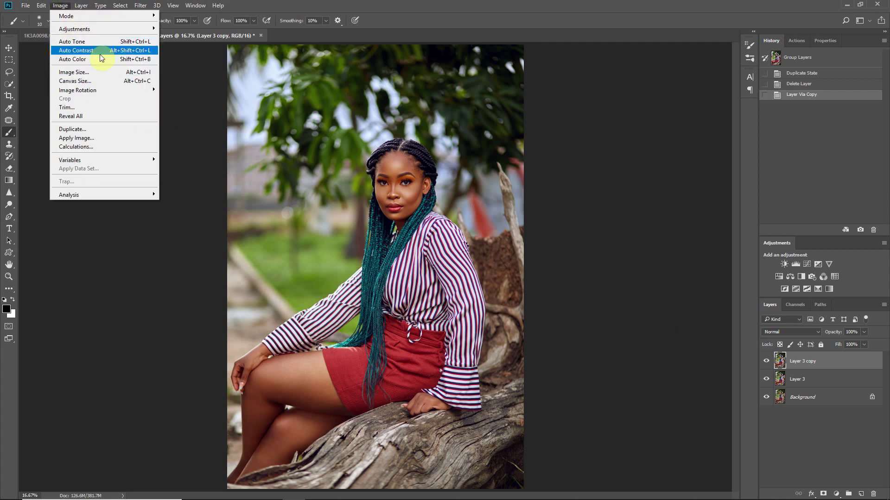
mouse_move(97, 29)
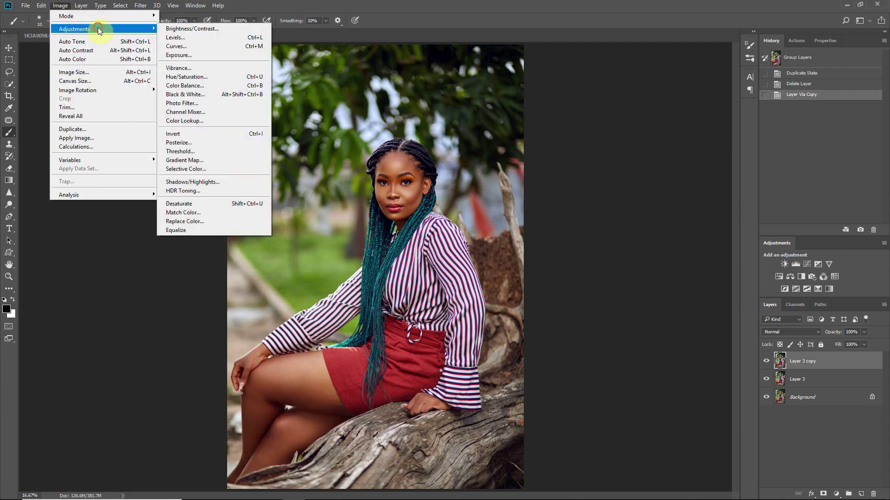
left_click(241, 205)
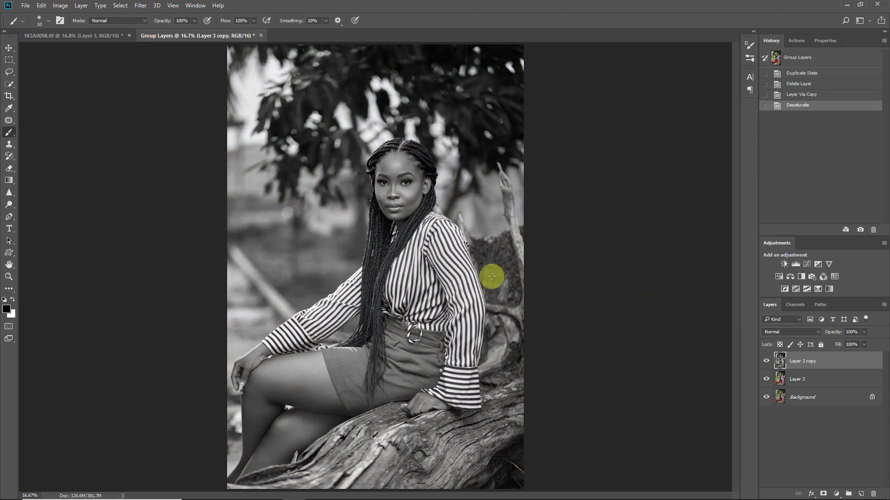
Apply a High Pass filter with a 1 pixel radius to the desaturated copy and set its blend mode to Overlay
left_click(140, 5)
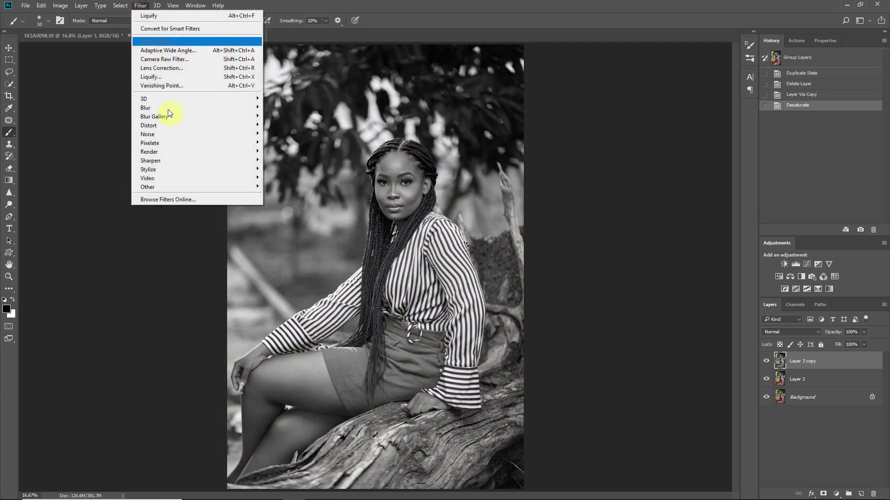
mouse_move(169, 187)
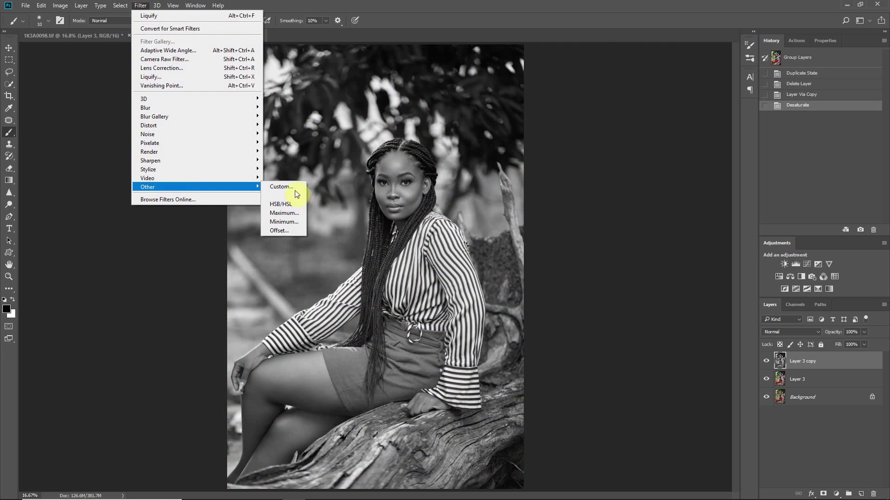
left_click(281, 195)
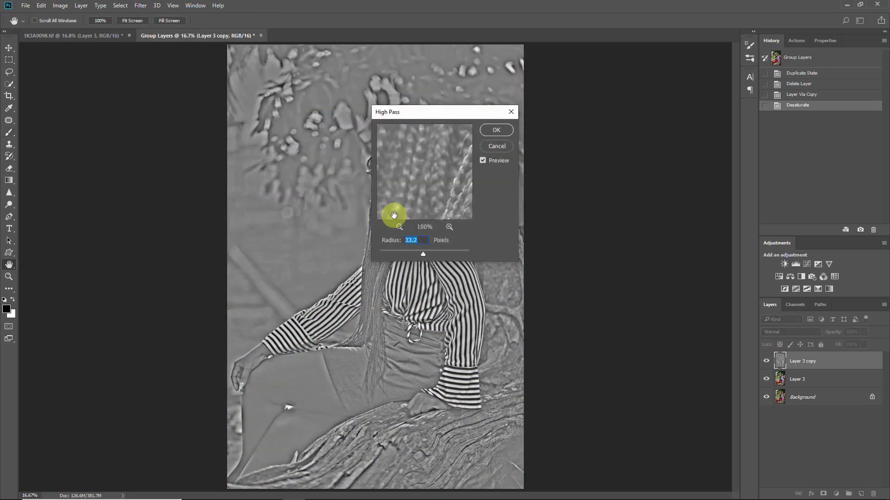
left_click_drag(438, 114, 626, 124)
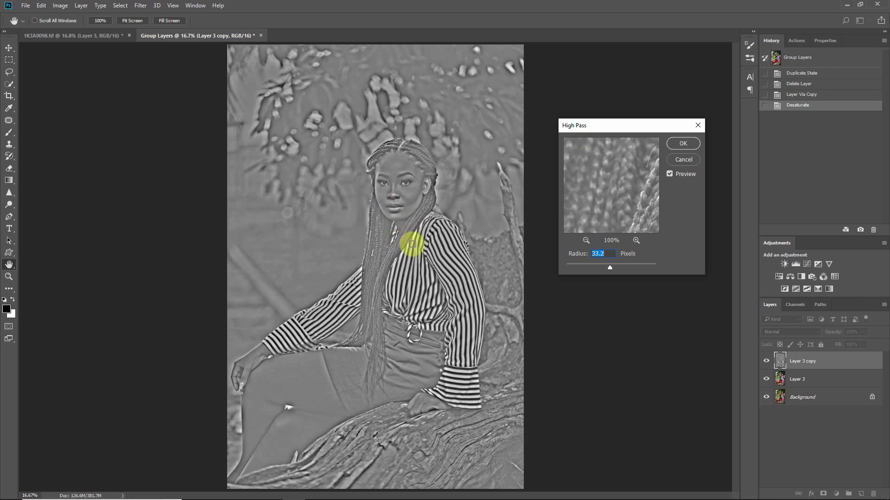
type("1")
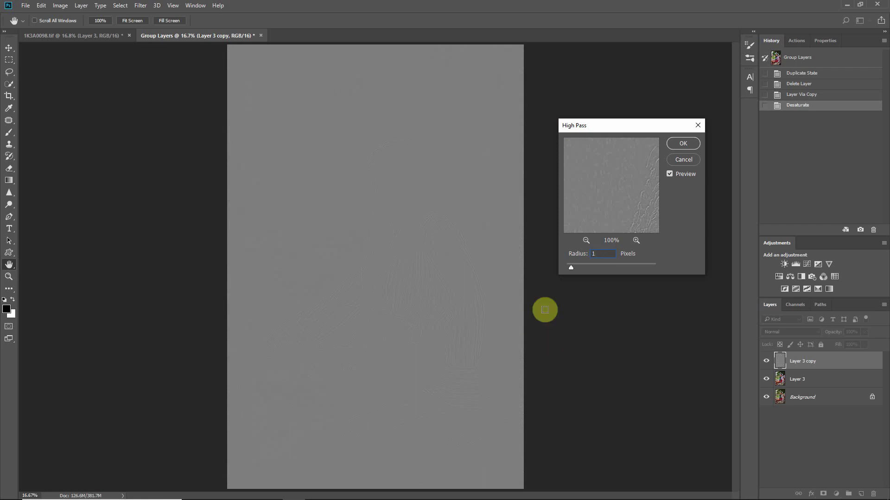
key("ctrl+plus")
key("ctrl+plus")
key("ctrl+plus")
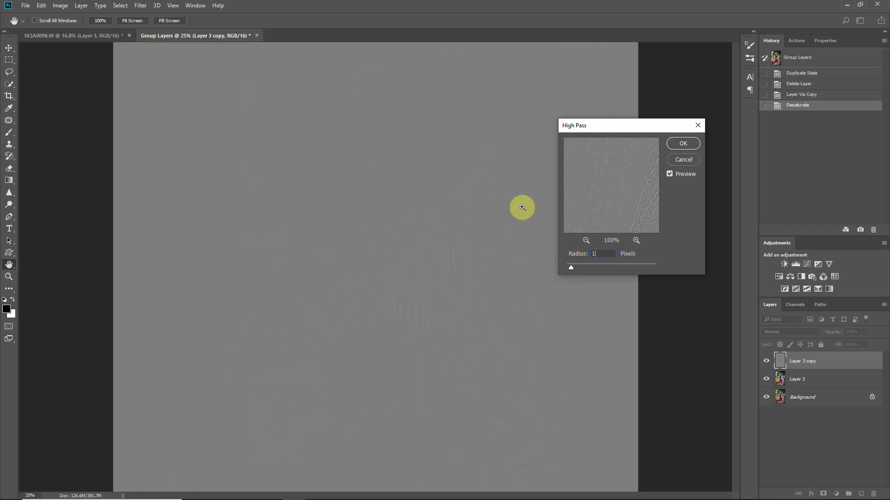
left_click_drag(412, 172, 308, 274)
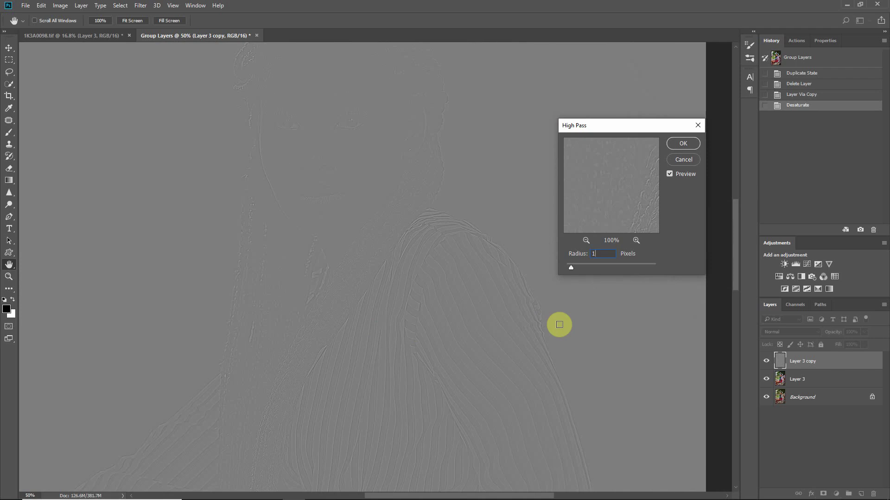
key("ctrl+0")
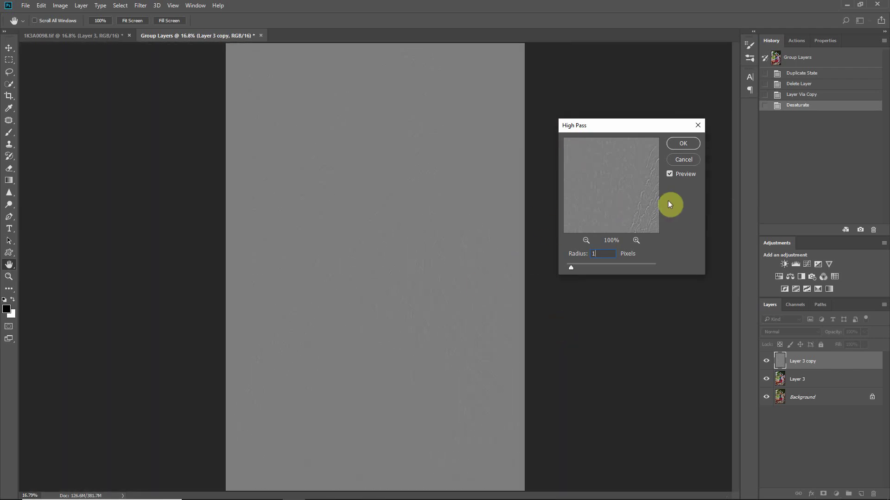
left_click(690, 143)
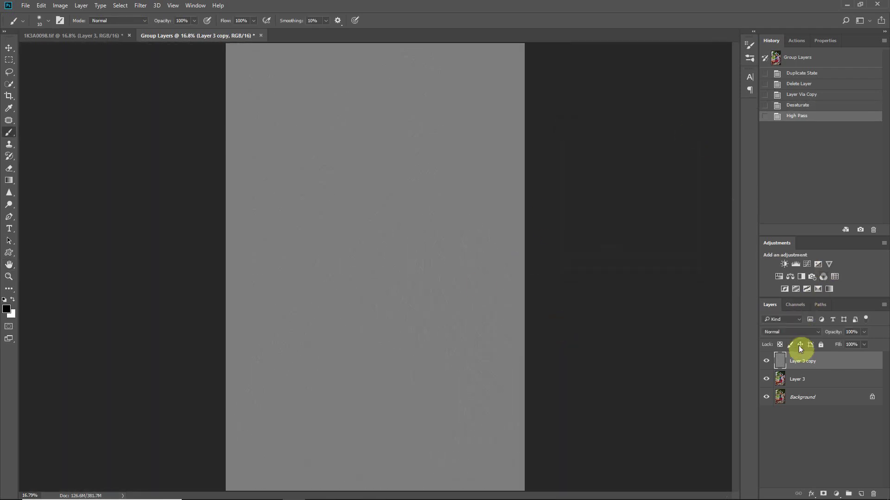
left_click(782, 332)
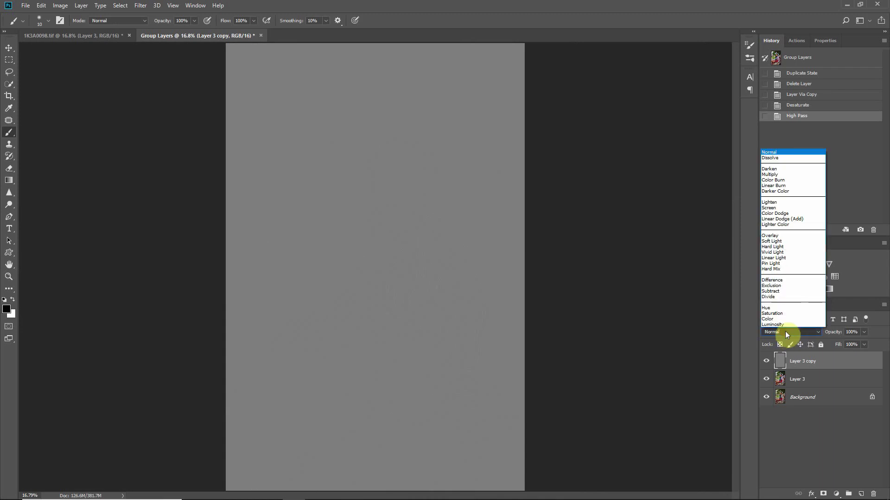
left_click(775, 235)
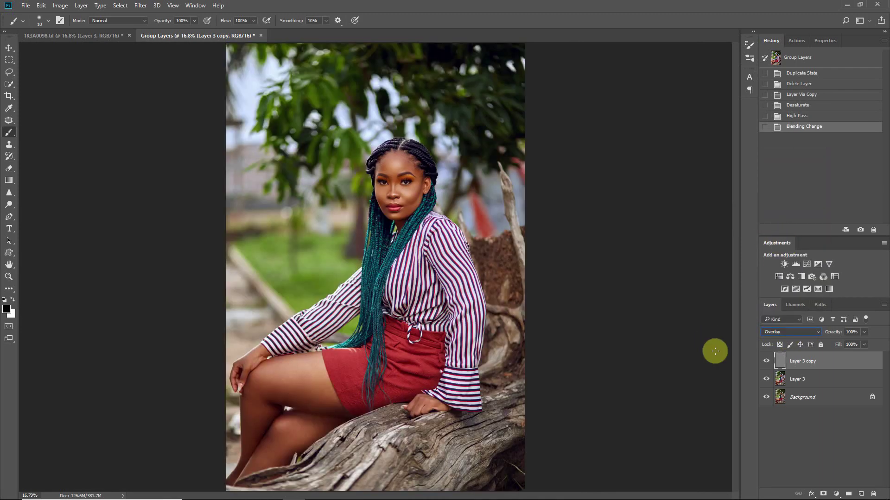
Examine the sharpening on the face, braids and shirt up close with the High Pass layer hidden and shown
key("ctrl+plus")
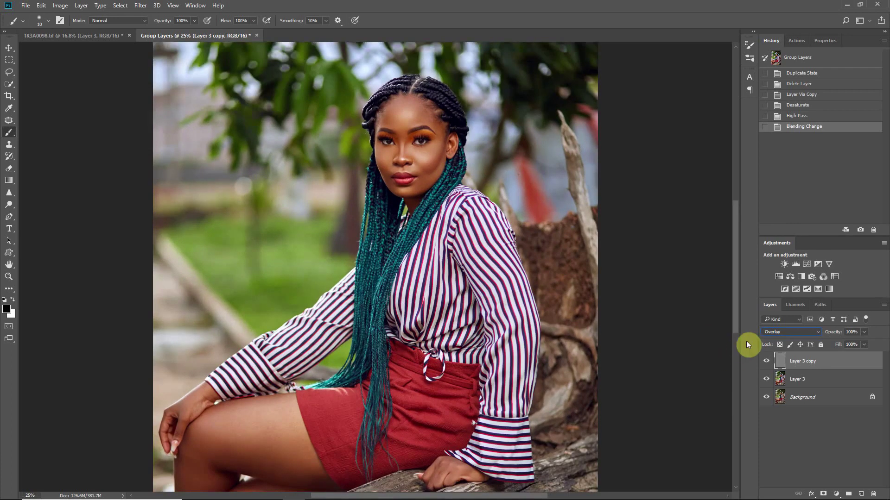
left_click(766, 361)
left_click(767, 362)
left_click(767, 361)
left_click(767, 361)
key("ctrl+plus")
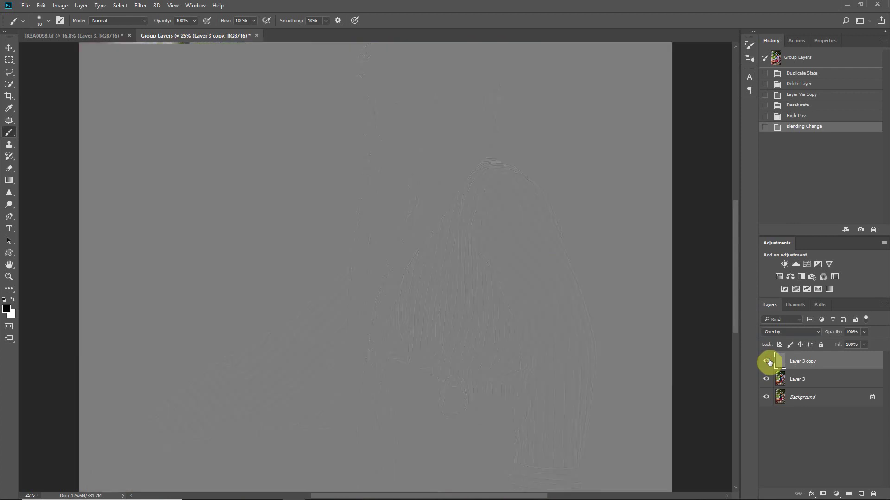
scroll(631, 310, "up", 3)
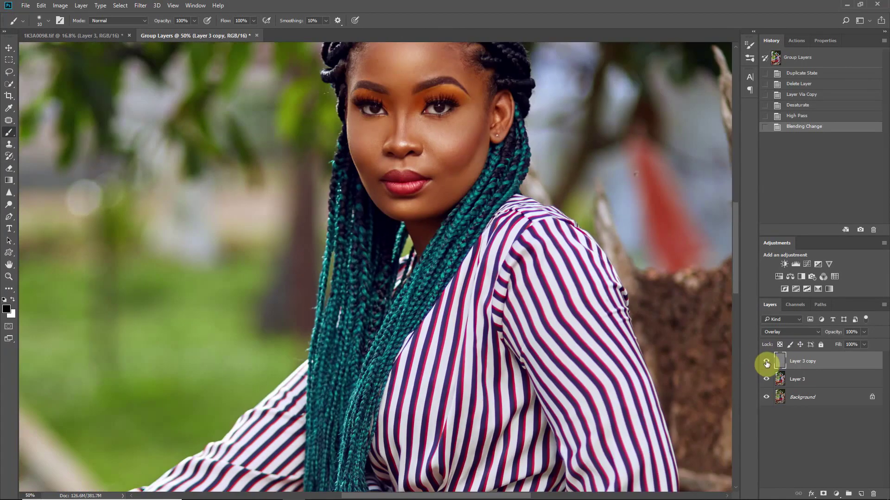
left_click(766, 362)
left_click(766, 362)
left_click(767, 364)
left_click(767, 363)
key("ctrl+0")
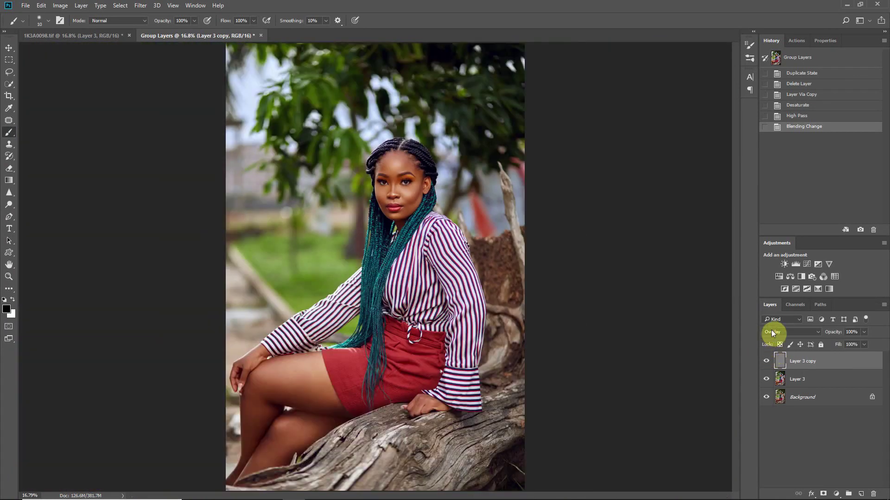
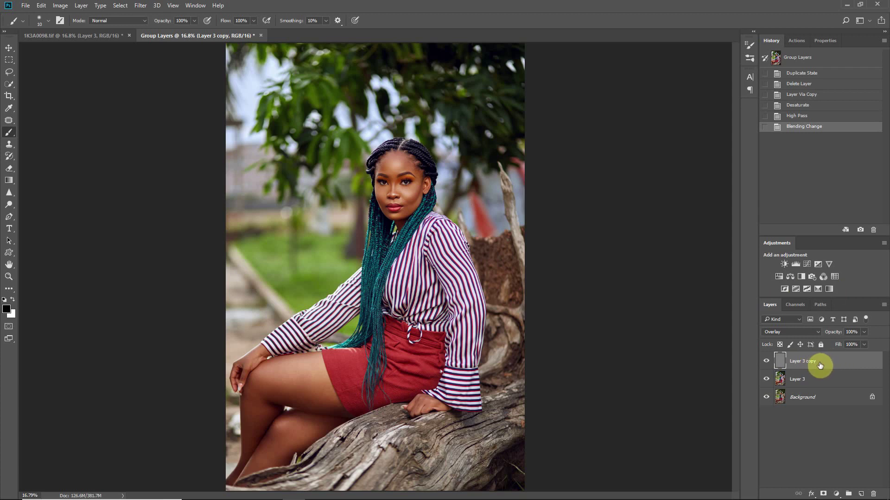
Stamp the visible layers into a new layer, and delete Layer 3 copy and Layer 3 beneath it
key("ctrl+shift+alt+e")
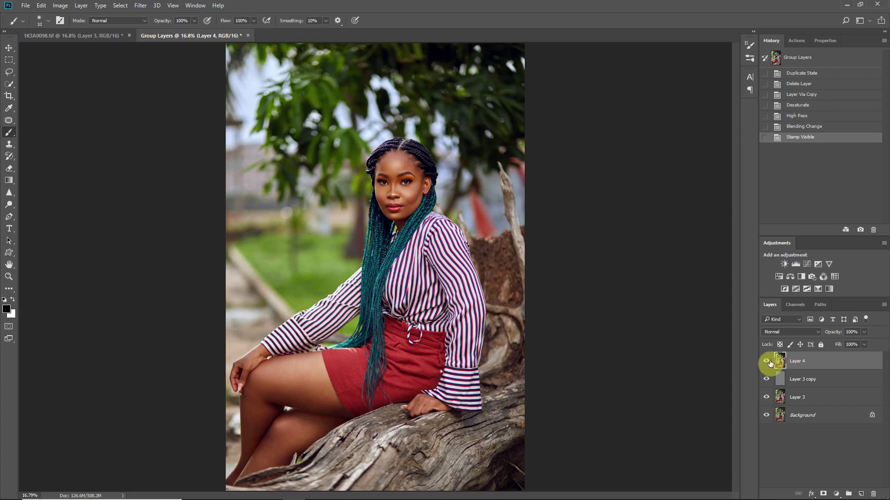
left_click(811, 383)
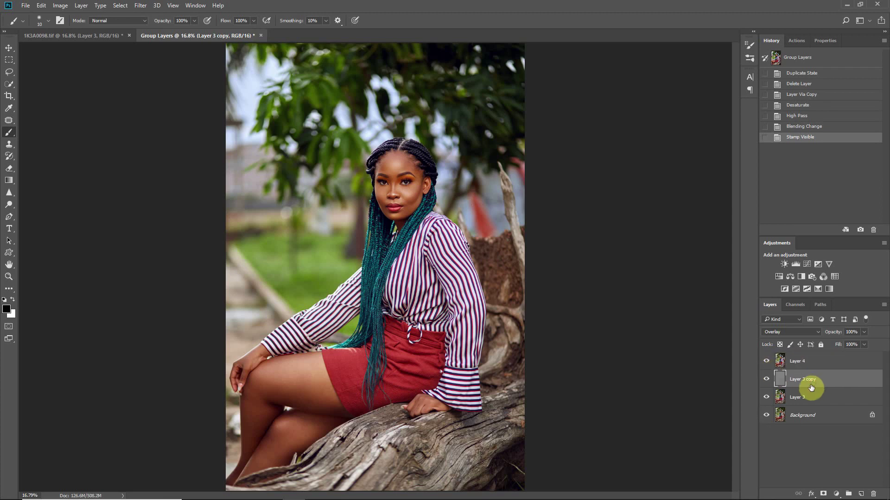
key("Delete")
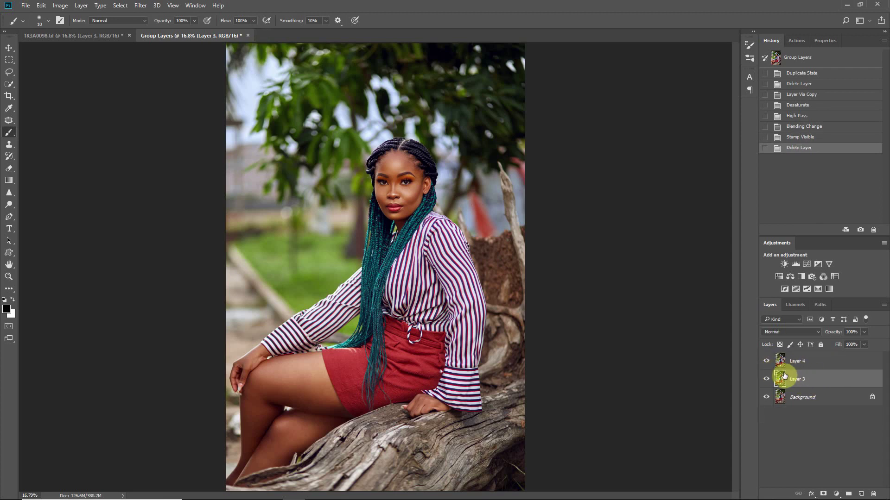
key("Delete")
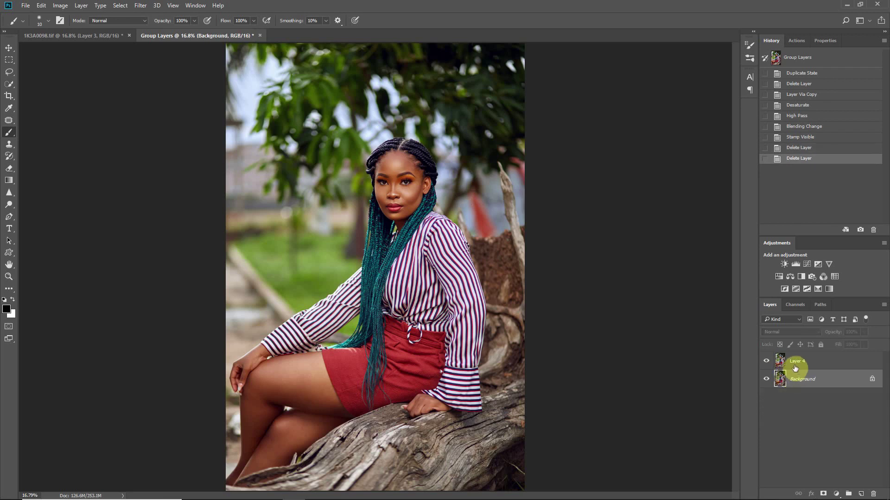
left_click(802, 361)
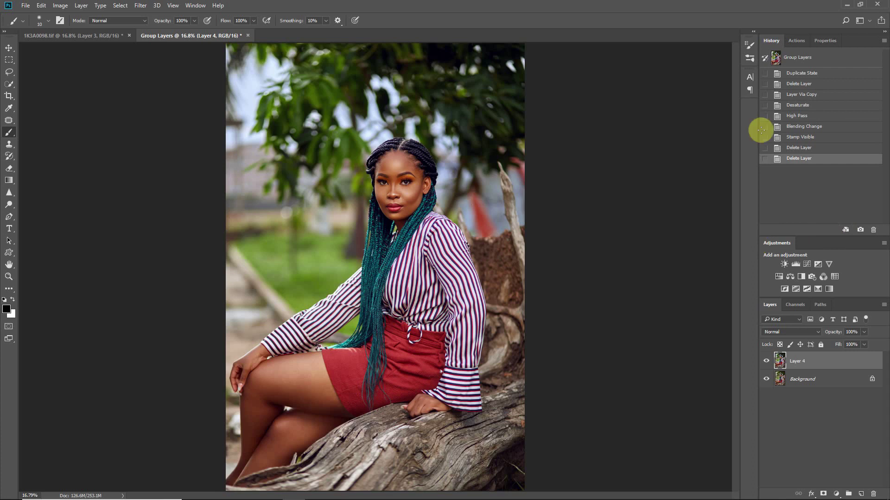
Create another new document from the current history state and select its Layer 4
left_click(845, 232)
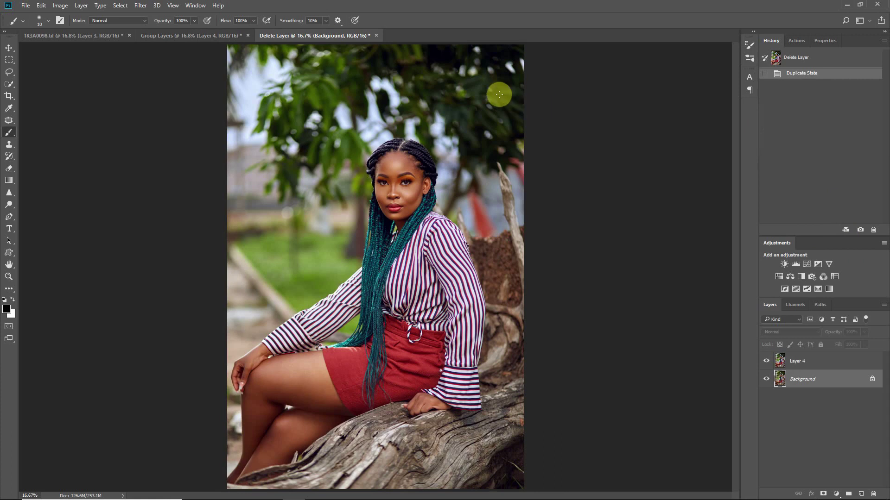
left_click(806, 362)
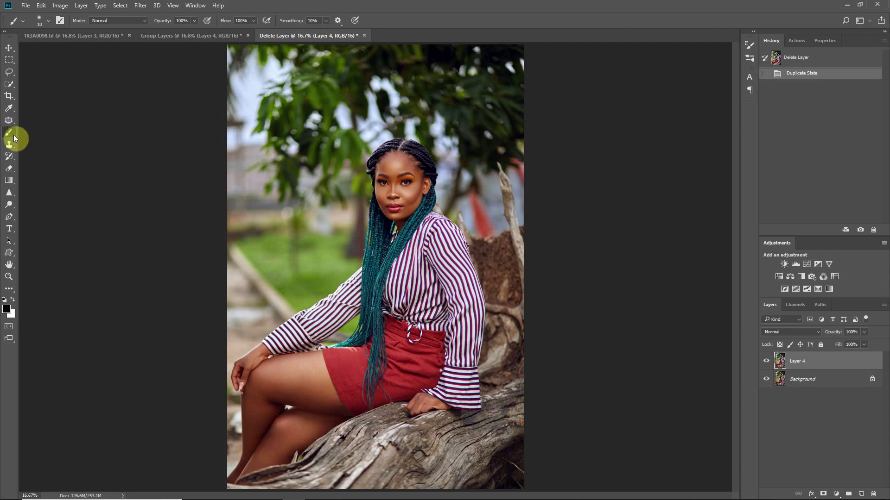
Crop the portrait to a 4:5 (8:10) ratio, shifting the image slightly upward within the frame
left_click(9, 96)
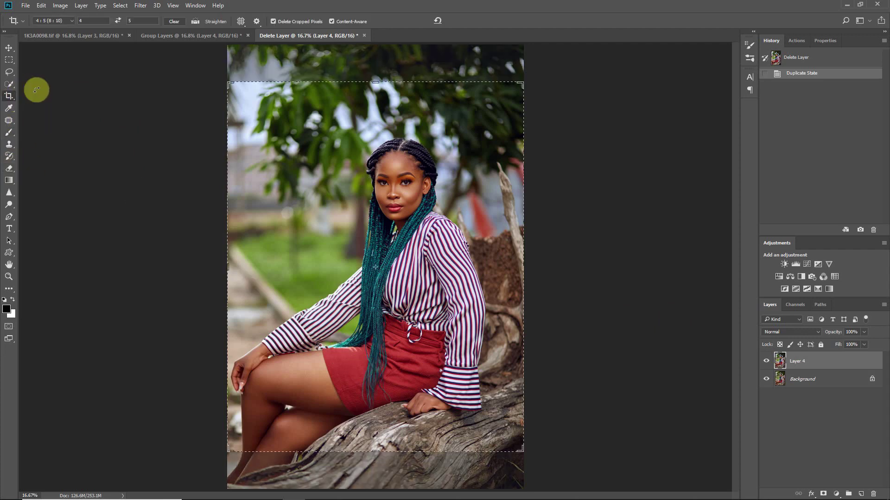
left_click(53, 21)
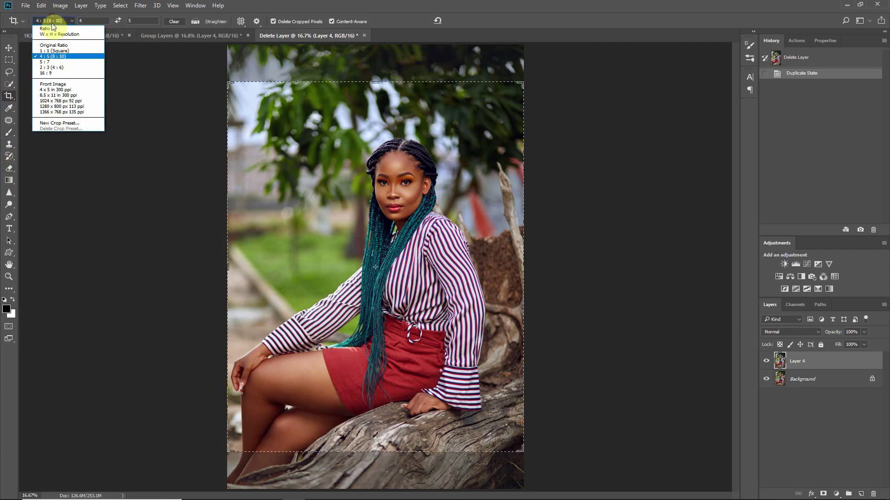
left_click(57, 56)
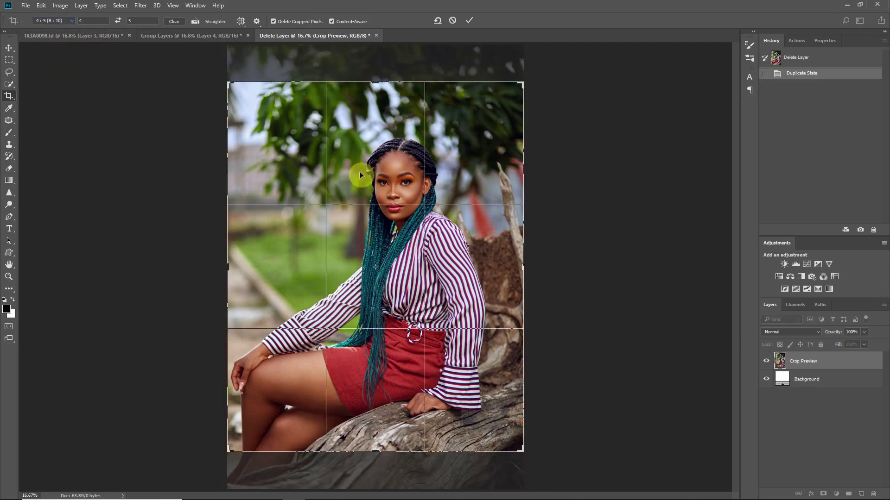
left_click_drag(365, 174, 368, 165)
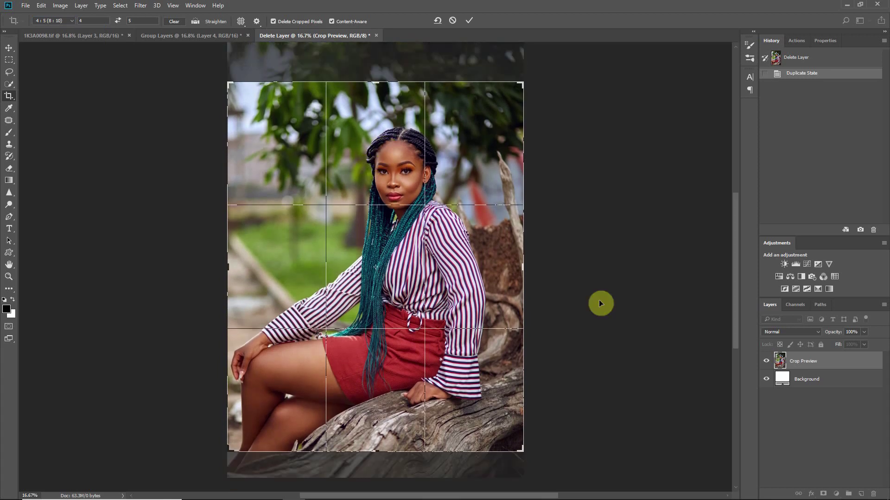
key("Return")
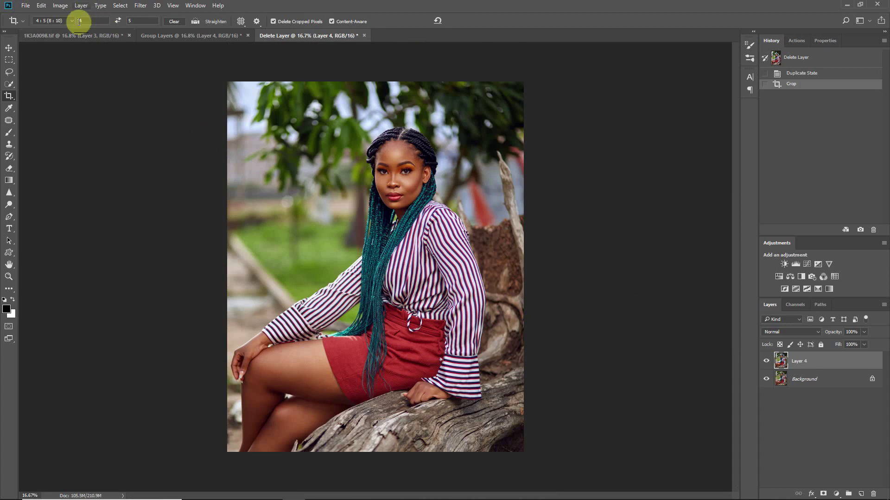
Resize the cropped image to a height of 2048 pixels with its proportions linked
left_click(62, 8)
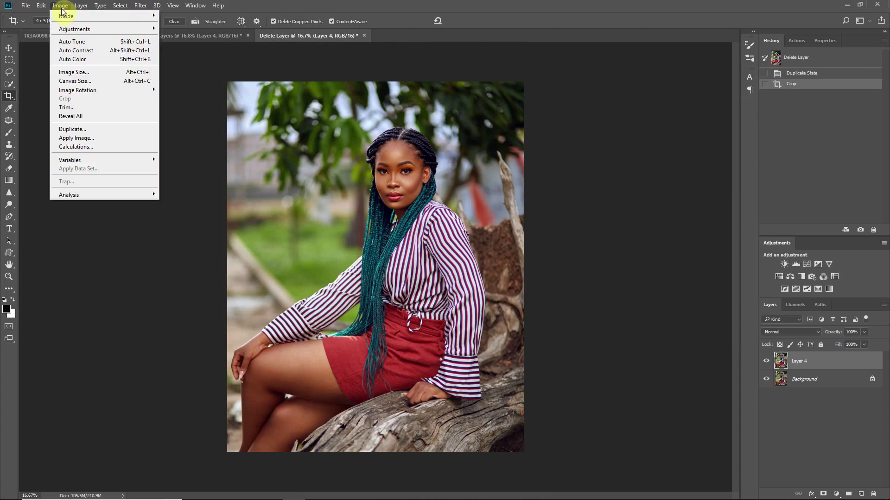
left_click(85, 73)
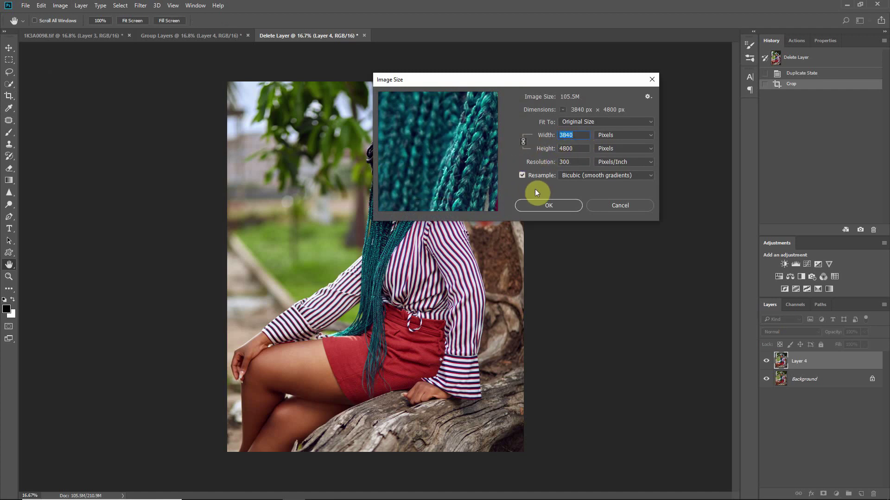
left_click(571, 149)
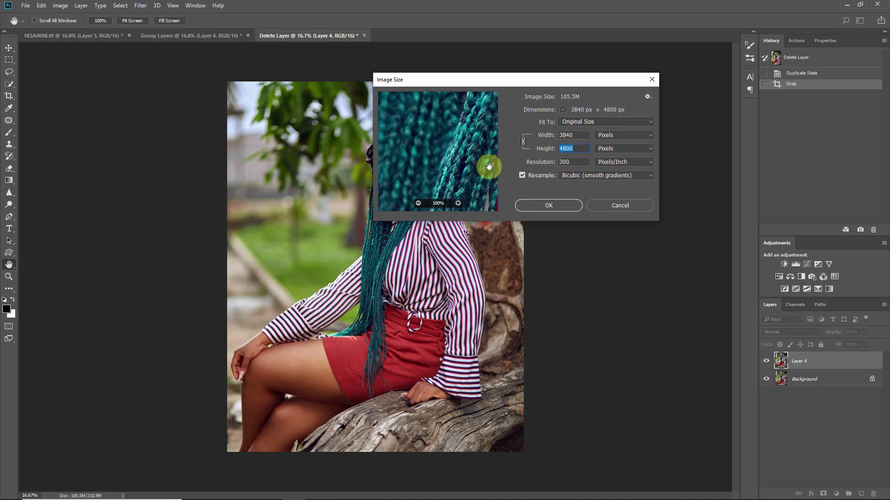
type("2048")
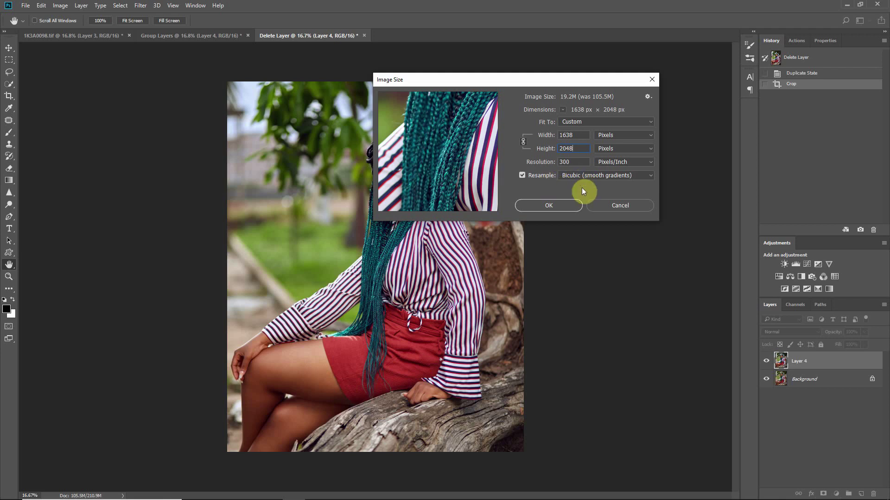
left_click(559, 206)
key("c")
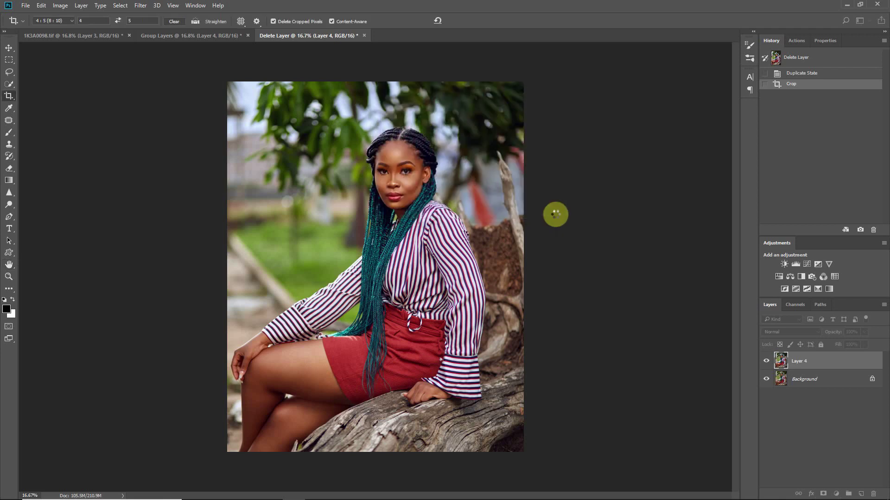
Sharpen Layer 4 using Unsharp Mask with amount 50%, radius 1.0 pixel and threshold 0
key("ctrl+0")
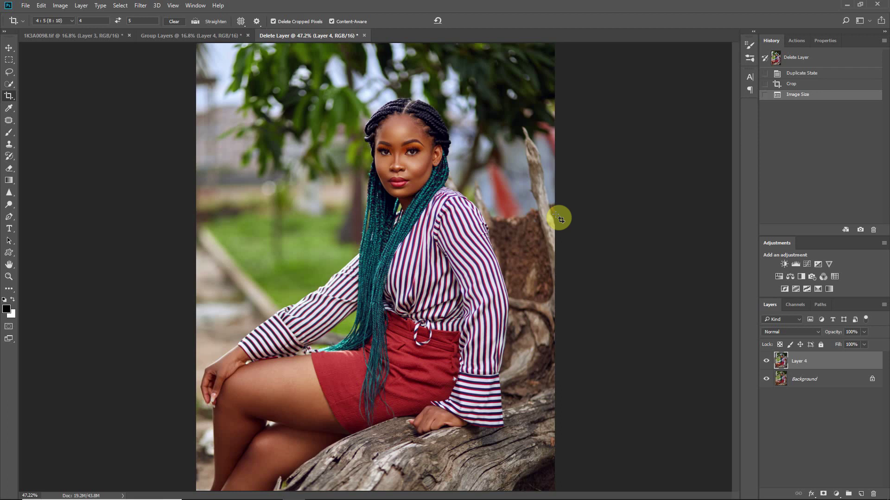
key("ctrl+plus")
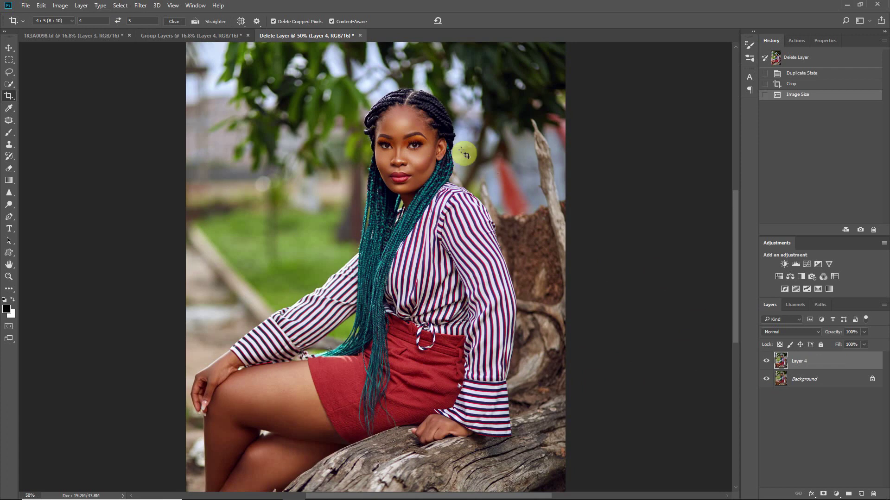
left_click(140, 6)
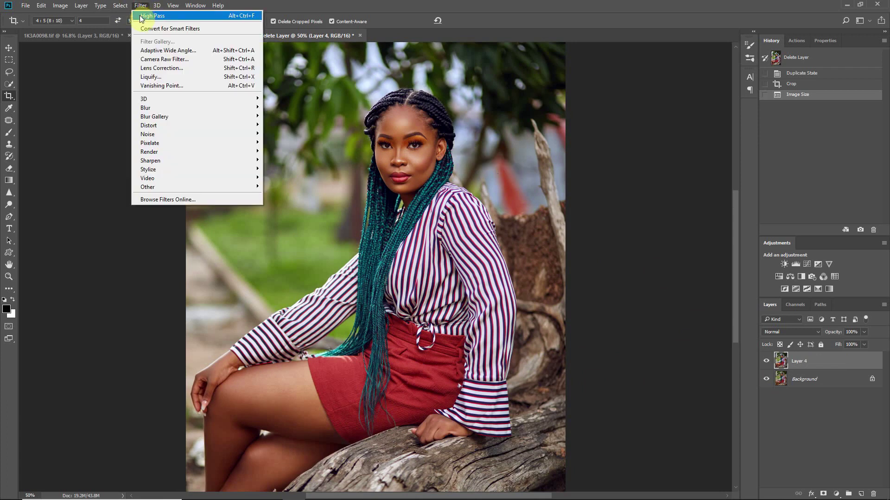
mouse_move(160, 161)
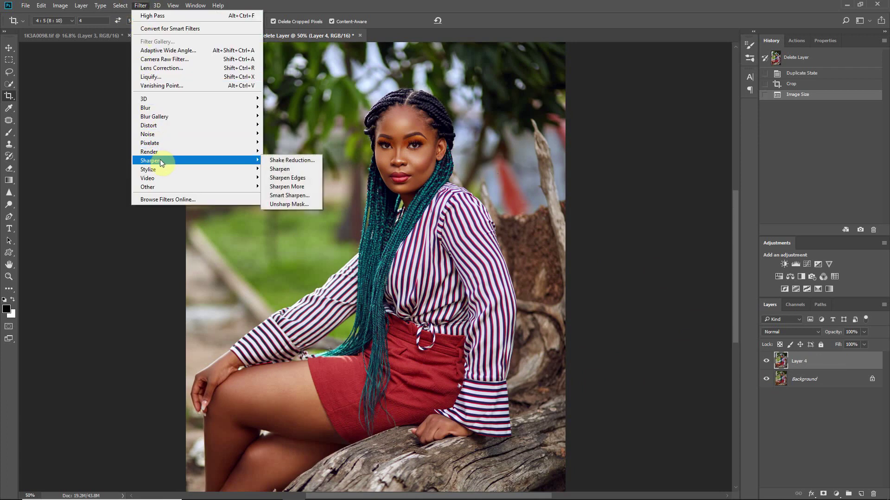
left_click(296, 202)
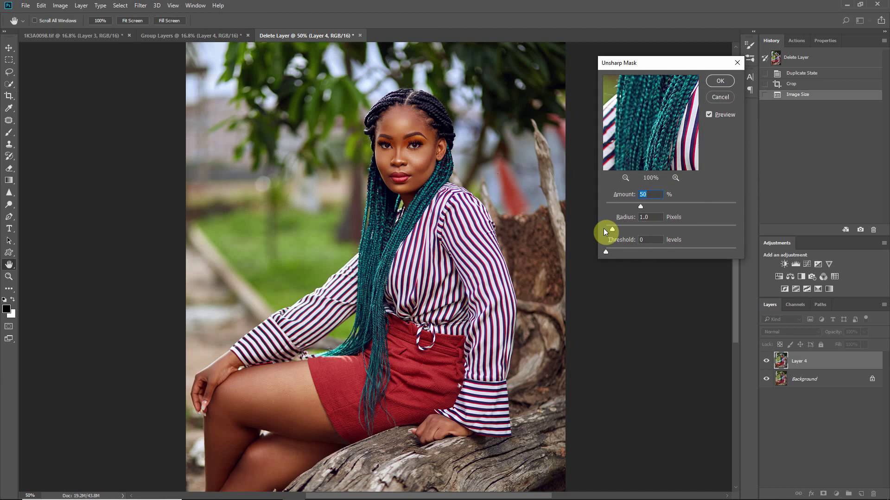
key("ctrl+0")
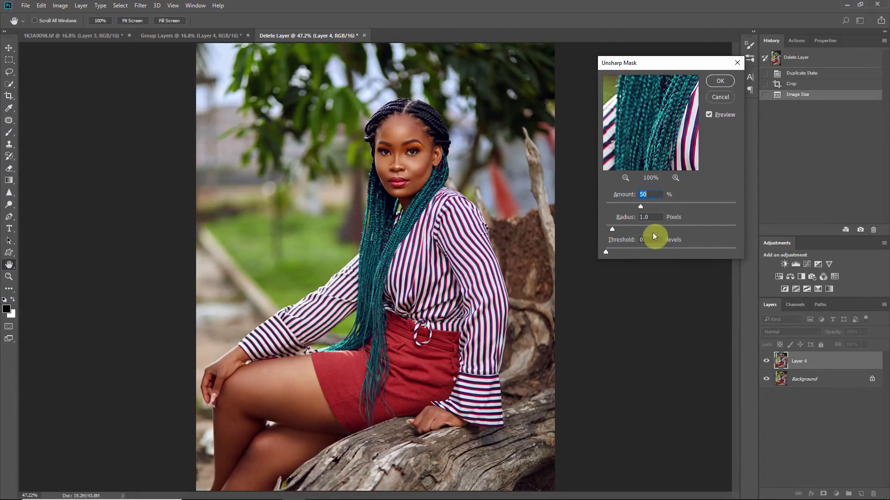
left_click(717, 83)
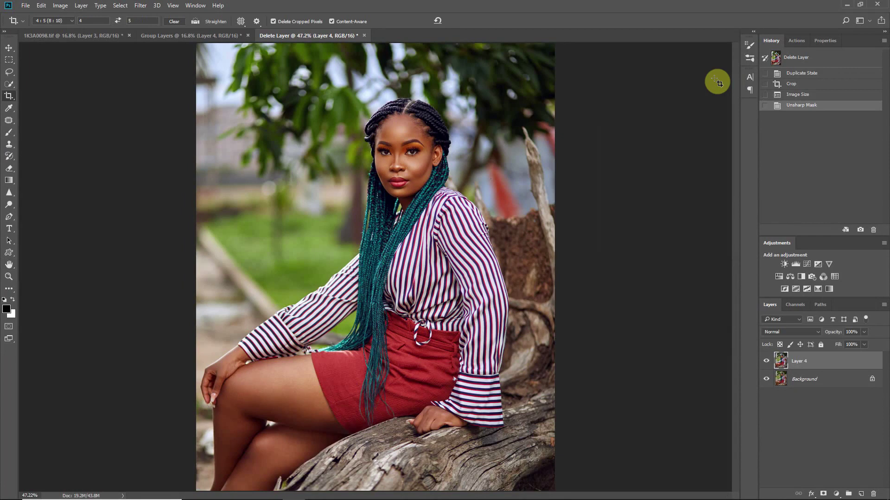
Compare the portrait up close with Layer 4 hidden and shown to examine the sharpening
key("ctrl+plus")
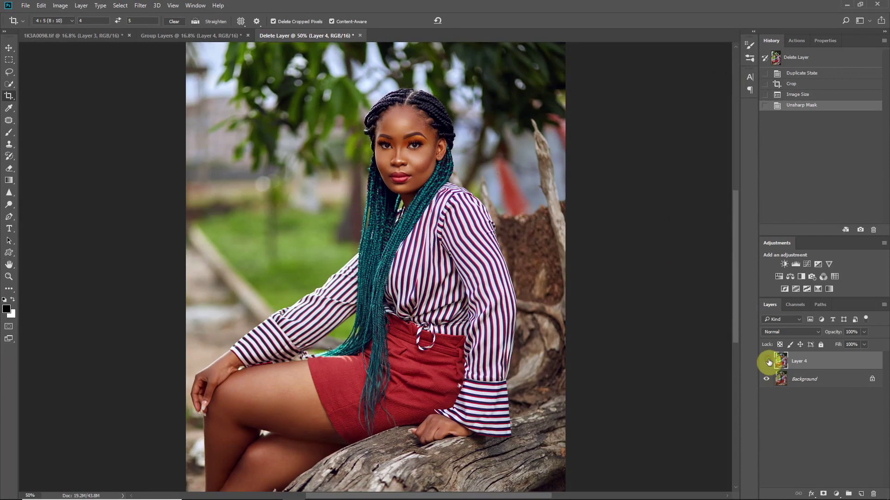
left_click(767, 361)
left_click(767, 362)
left_click(767, 362)
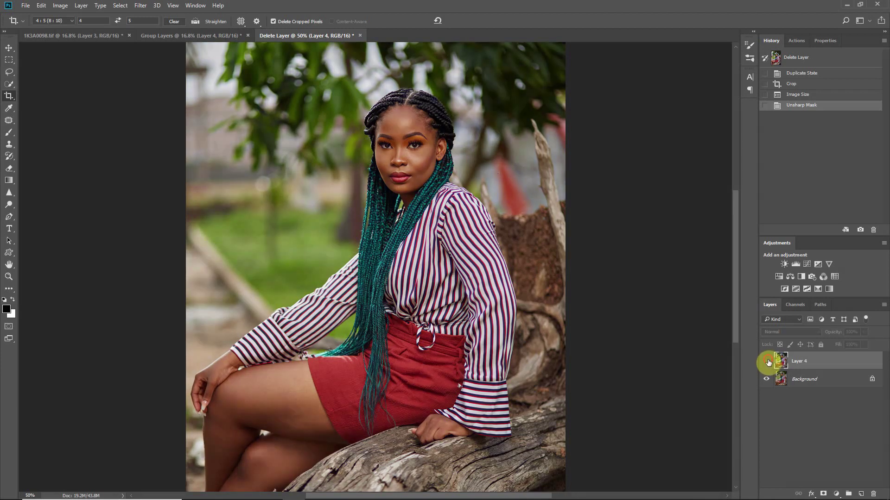
left_click(767, 362)
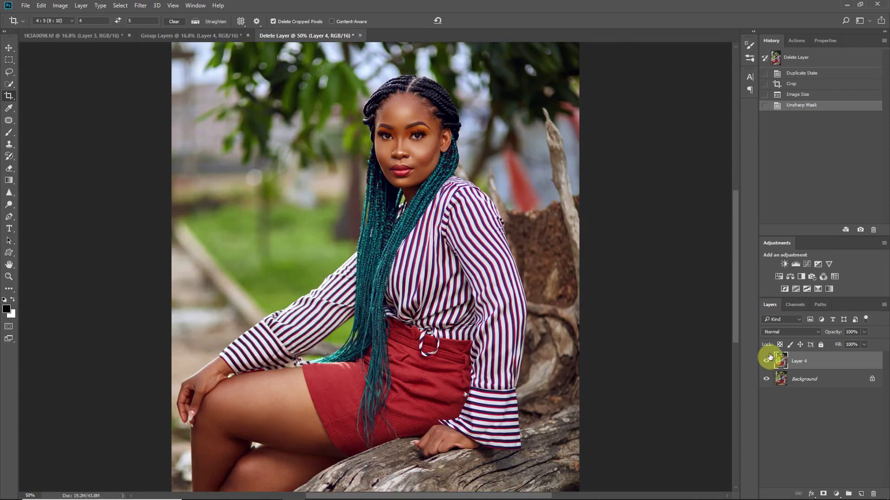
key("ctrl+plus")
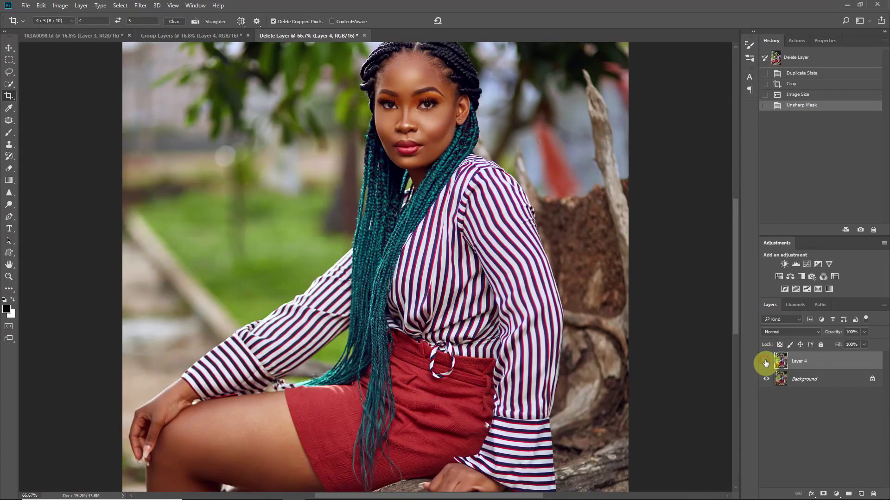
left_click(766, 362)
left_click(766, 362)
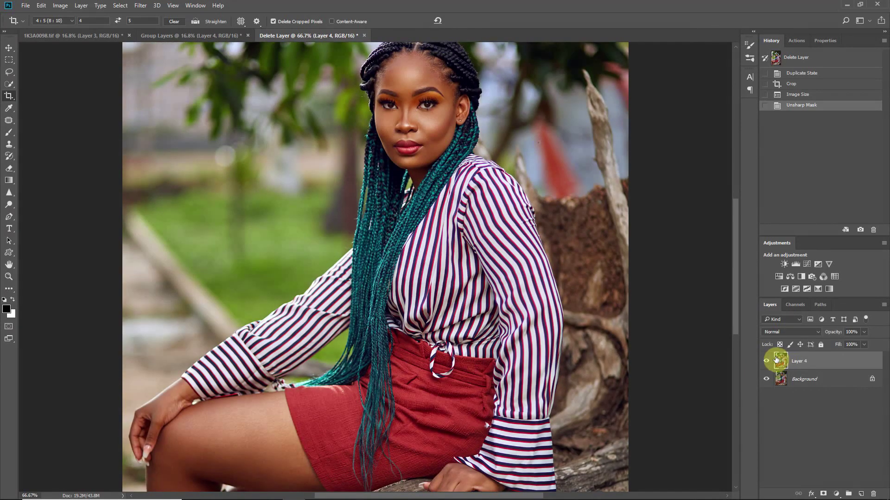
key("ctrl+0")
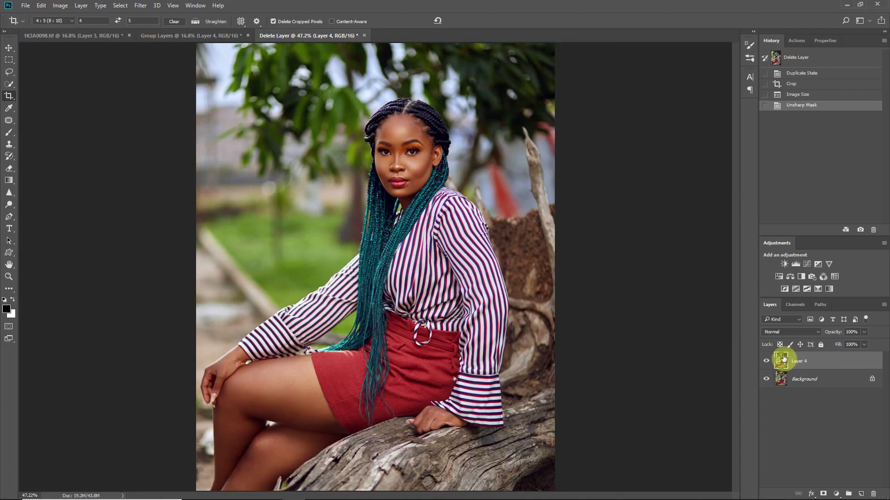
Switch to File Explorer and open the logos folder
left_click(26, 7)
left_click(26, 7)
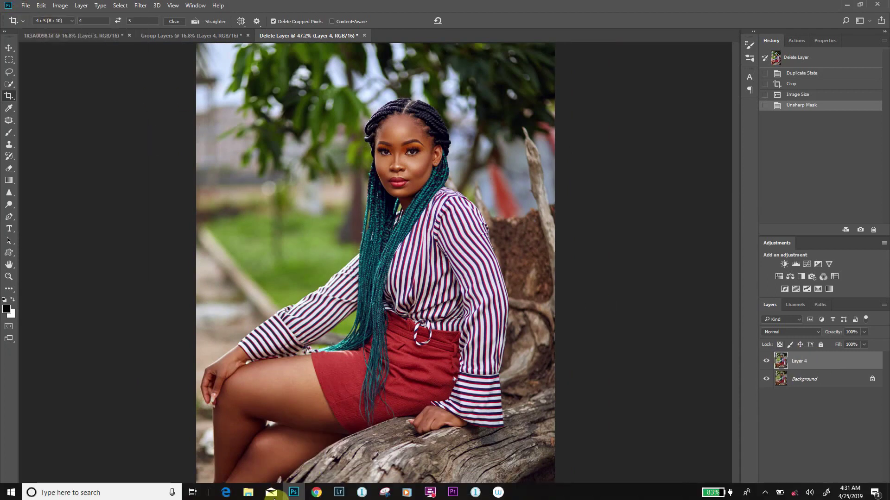
left_click(246, 492)
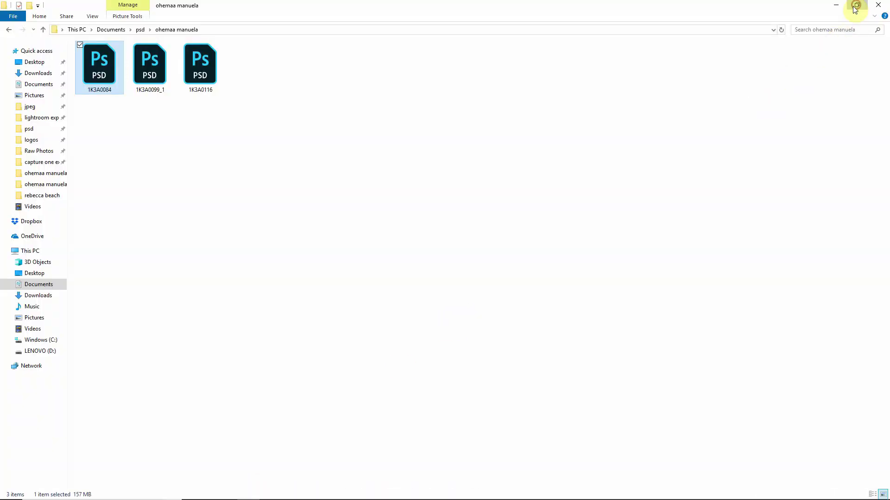
left_click(855, 7)
left_click(95, 110)
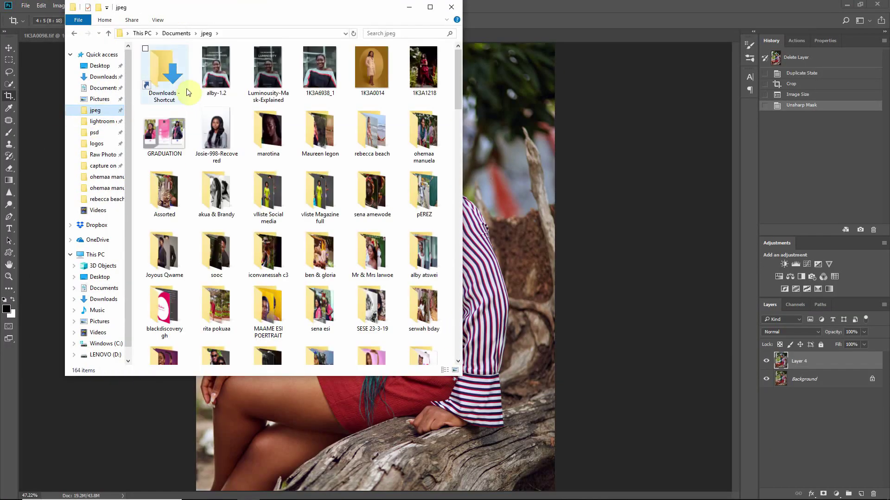
left_click(114, 145)
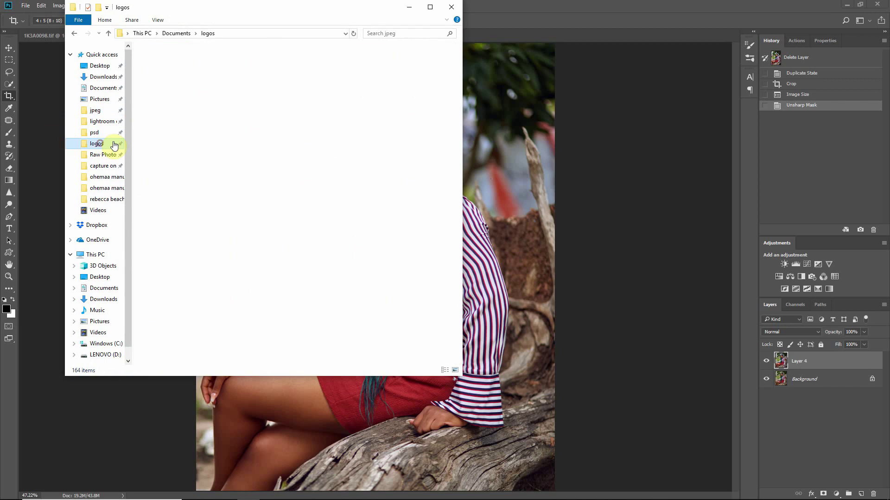
Place the finale logo from the logos folder into the portrait, scaled down over the grass beside the woman's arm
left_click(494, 239)
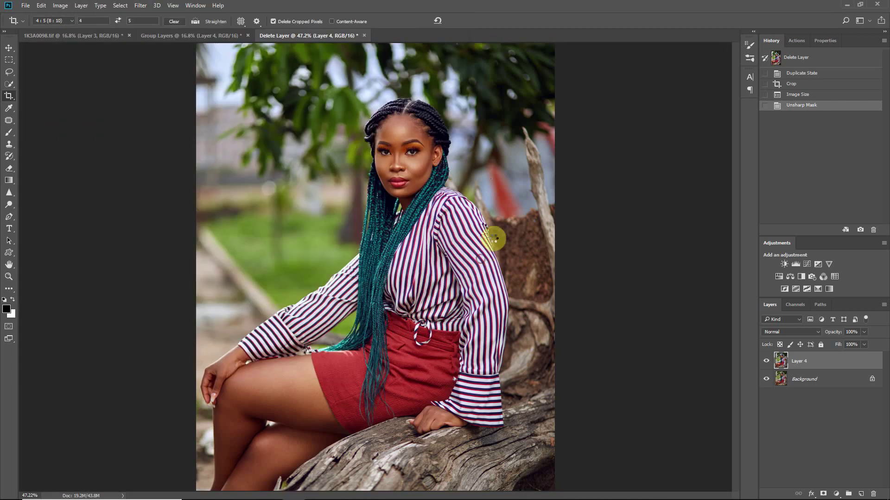
left_click_drag(493, 238, 520, 204)
left_click_drag(660, 81, 508, 217)
left_click_drag(424, 237, 266, 232)
key("Return")
key("c")
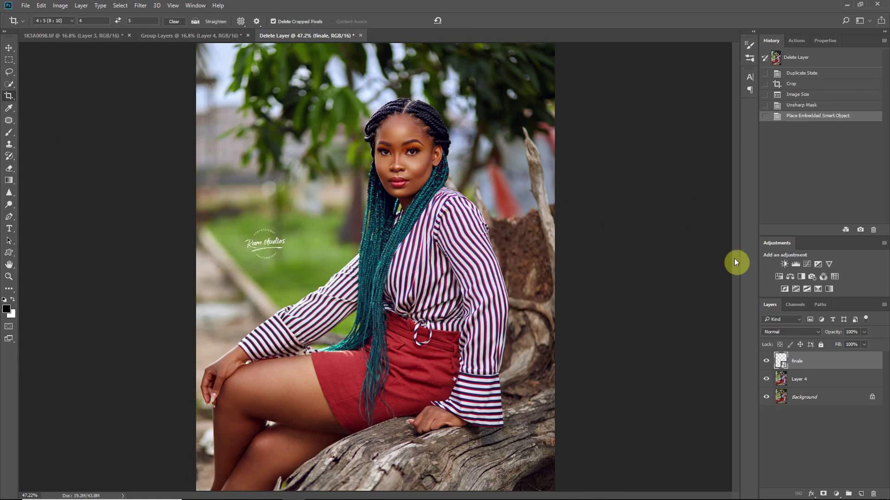
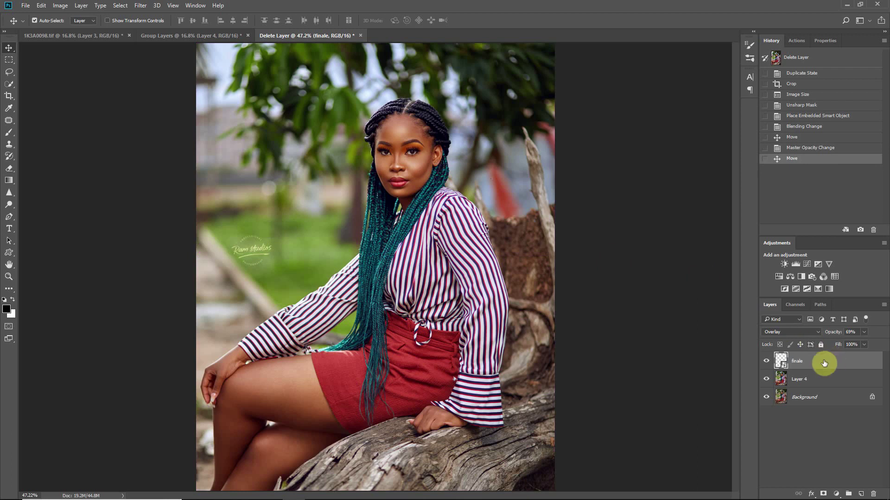
Export the image for web as a JPEG at quality 87, saving it as Delete-Layer.jpg in the client's folder inside jpeg
left_click(26, 6)
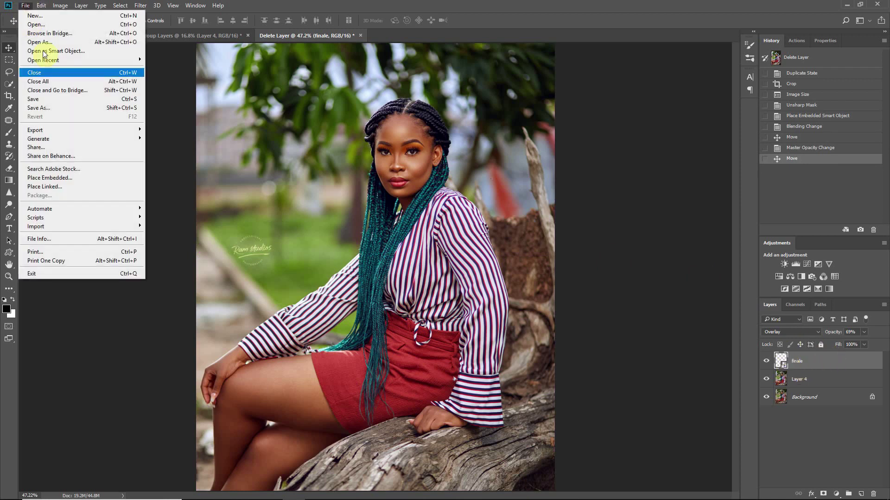
mouse_move(44, 130)
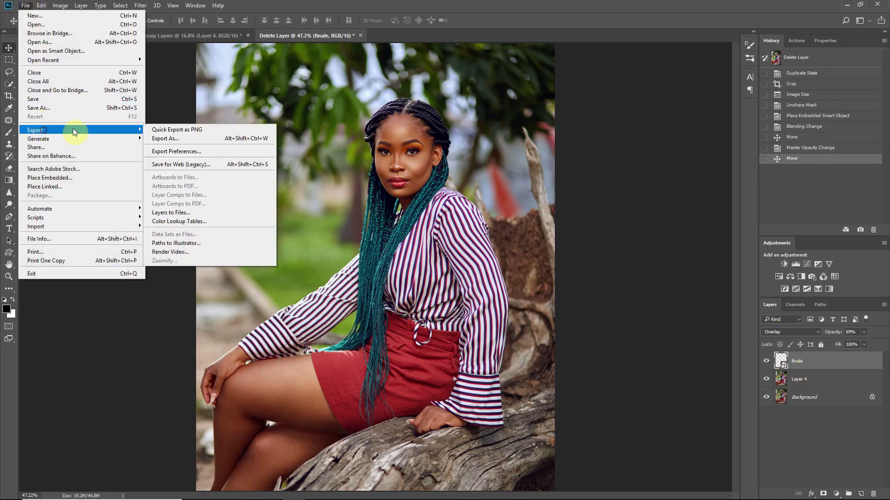
left_click(192, 165)
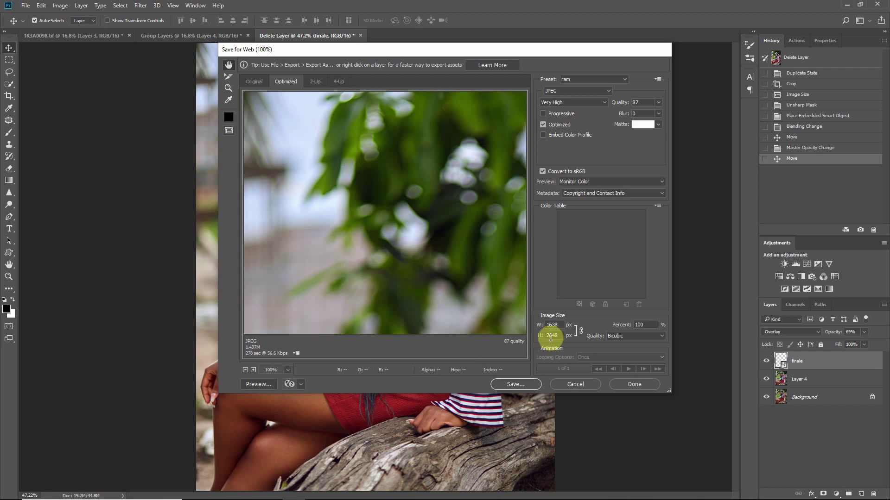
left_click(515, 384)
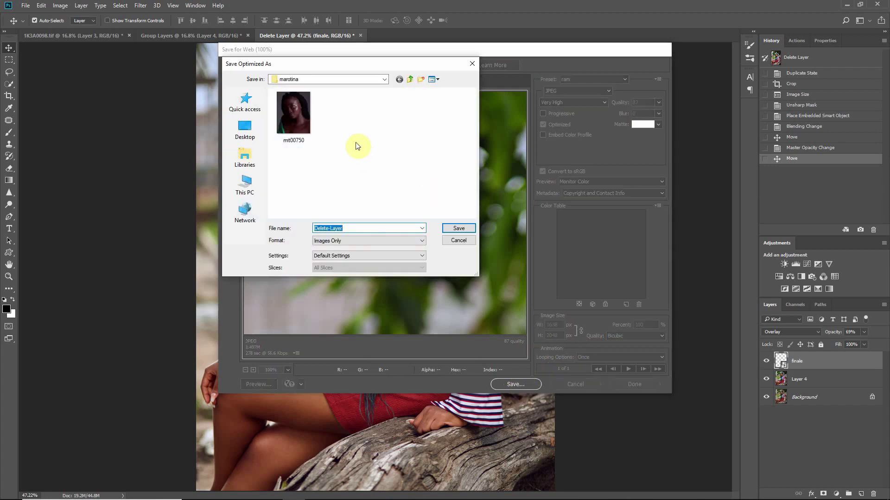
left_click(409, 79)
left_click(344, 180)
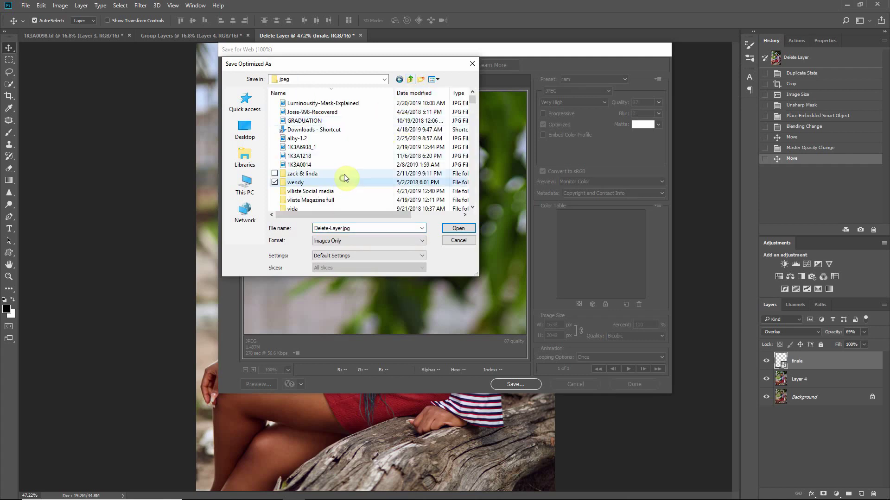
key("o")
double_click(319, 139)
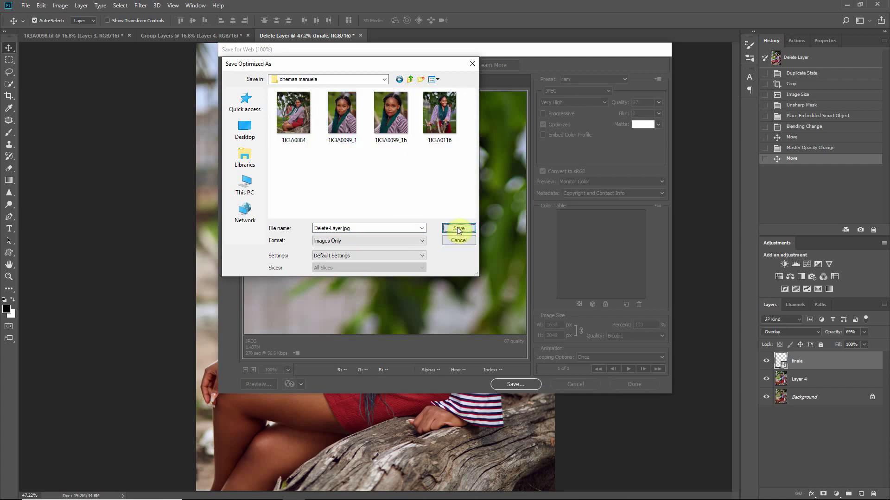
left_click(458, 229)
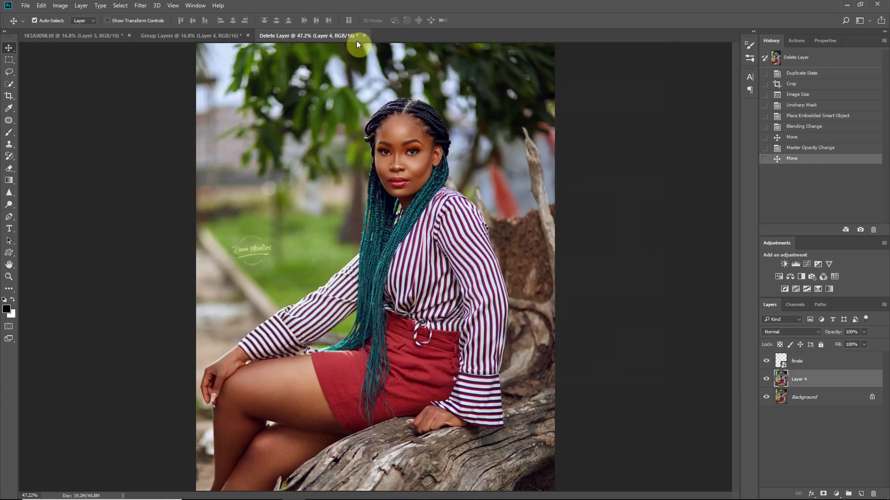